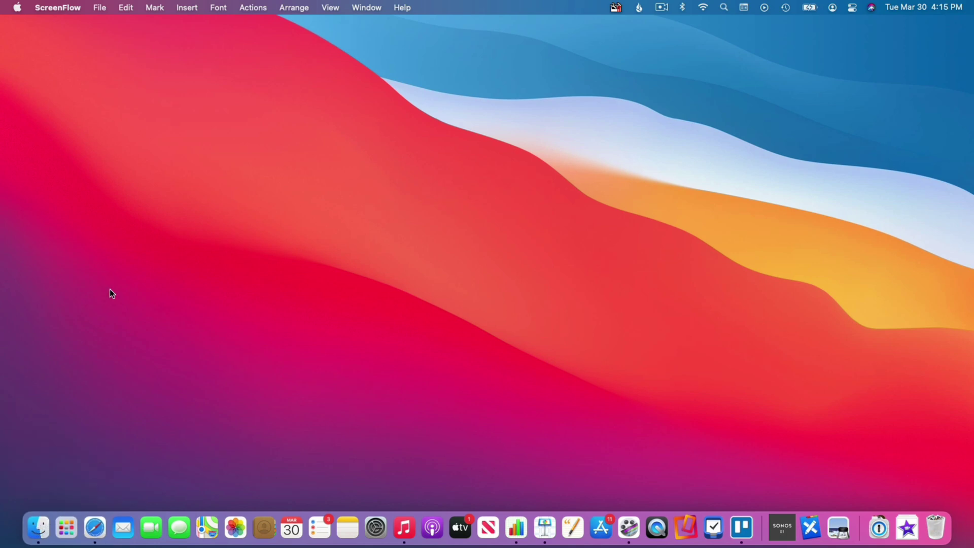
Open the Force Quit Applications window from the Apple menu
left_click(28, 13)
mouse_move(55, 81)
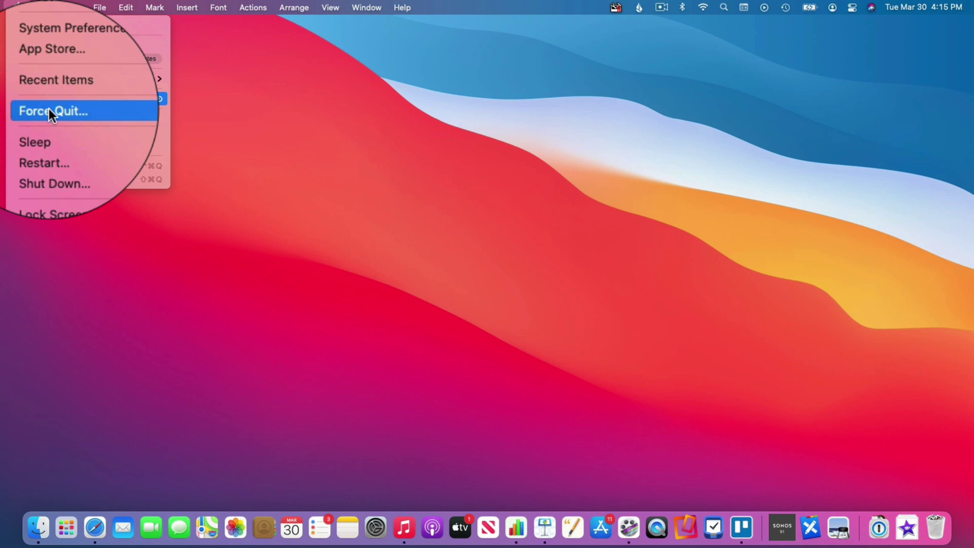
left_click(32, 97)
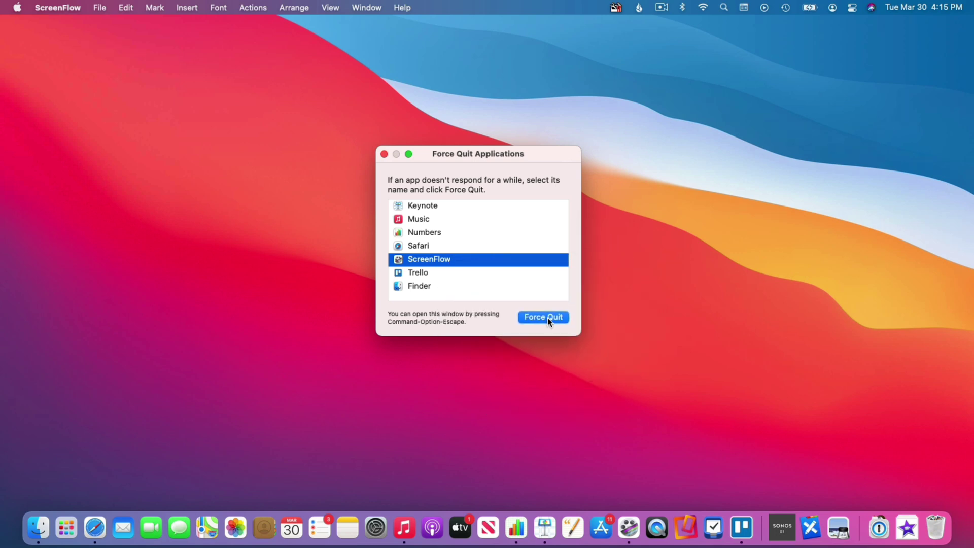
Select Finder, then Numbers, then Finder again to compare Relaunch against Force Quit
left_click(407, 285)
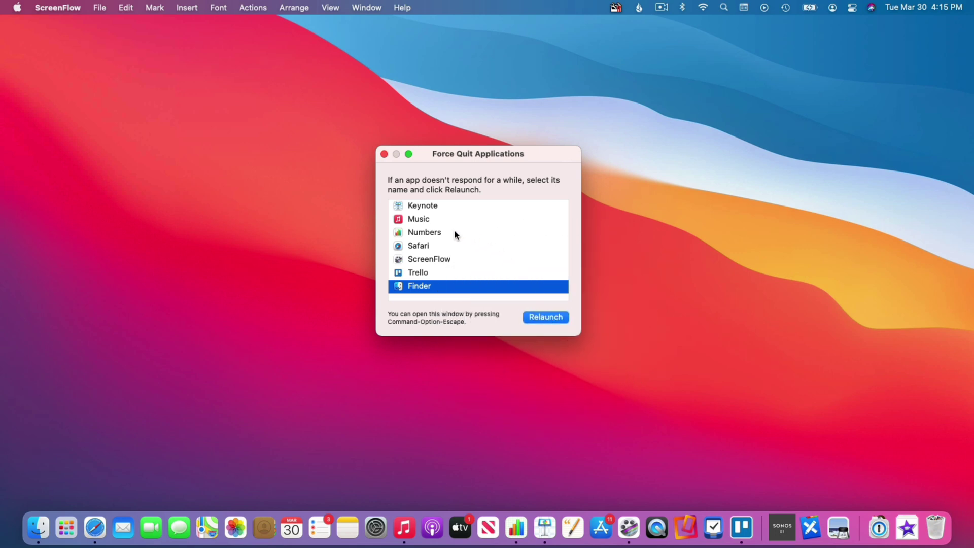
left_click(415, 232)
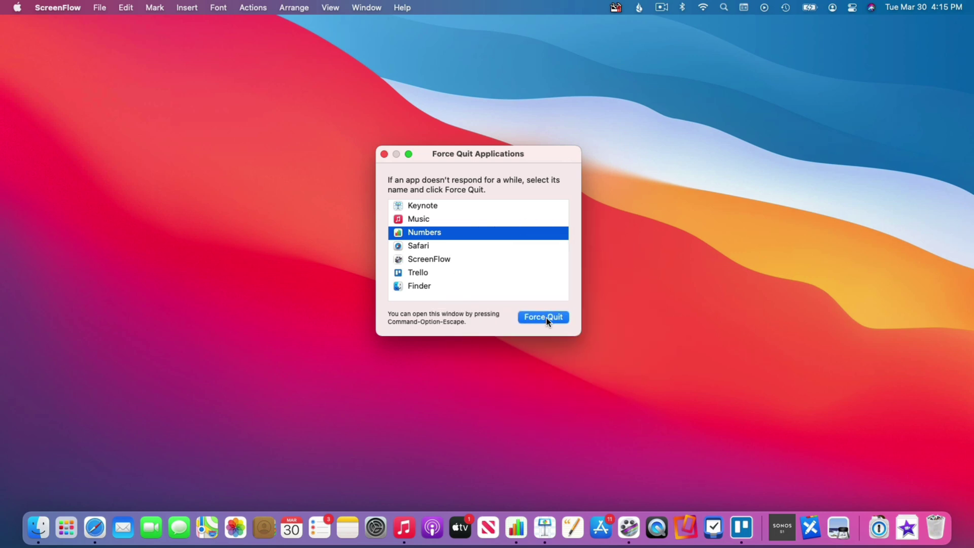
left_click(410, 285)
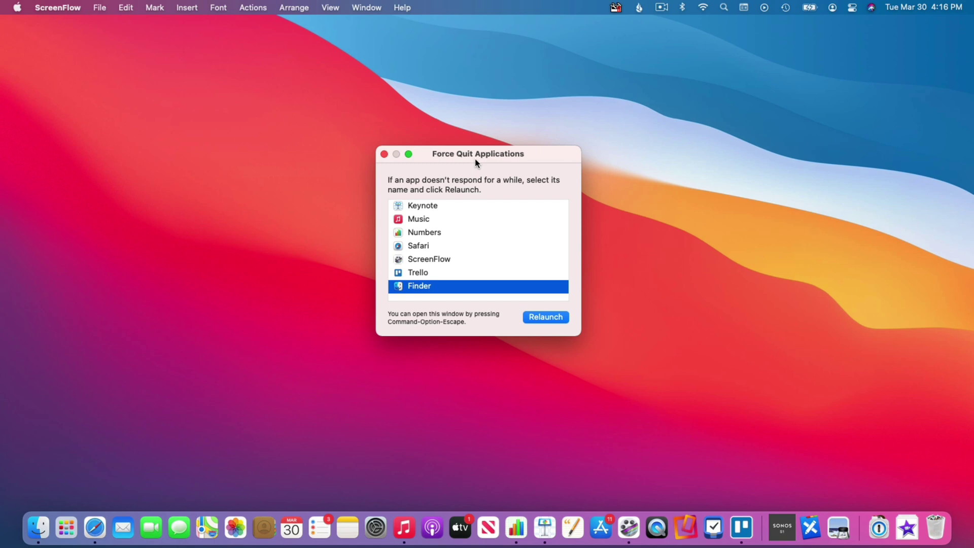
Close the Force Quit window and show the Finder Dock icon's context menu with Relaunch
left_click(384, 153)
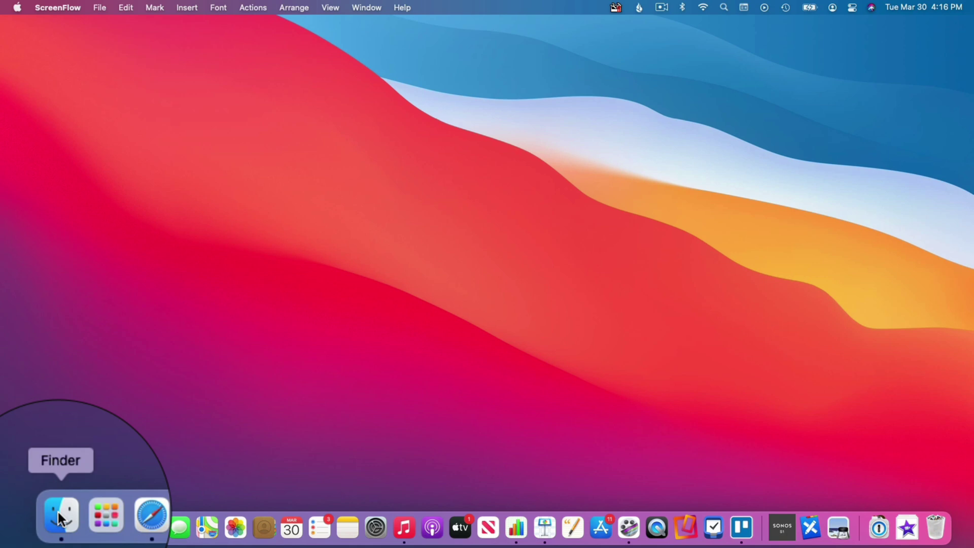
right_click(37, 530)
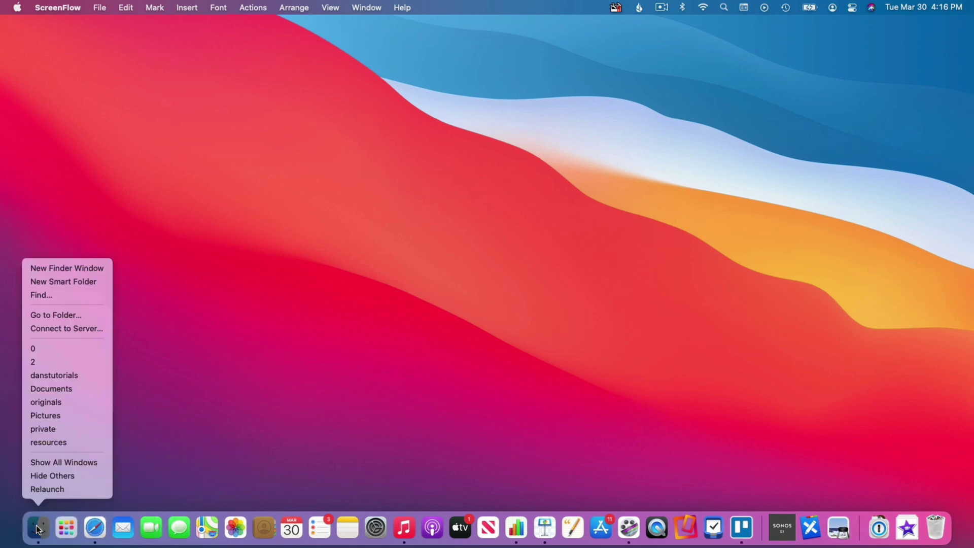